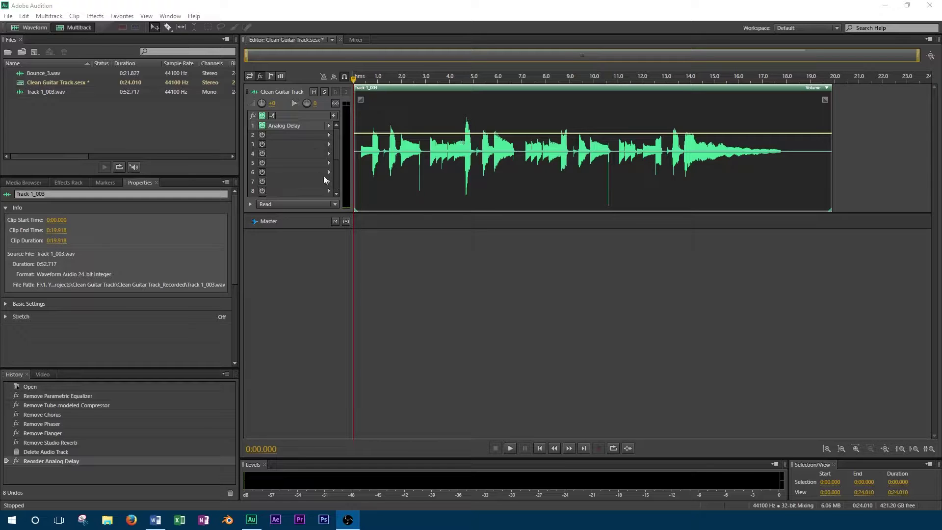
Play the guitar track while auditioning Tape/Tube, Analog and Tape delay modes, ending on Tape/Tube.
double_click(295, 127)
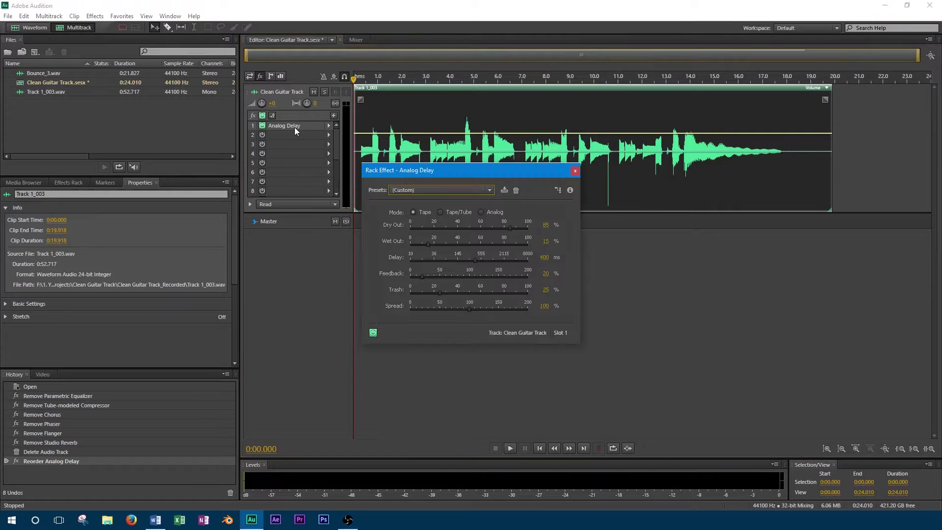
click(509, 449)
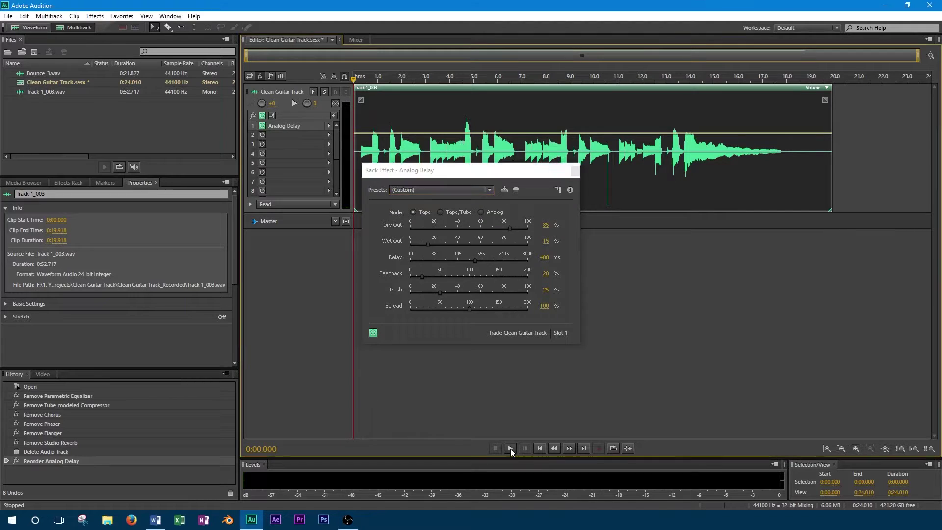
click(439, 213)
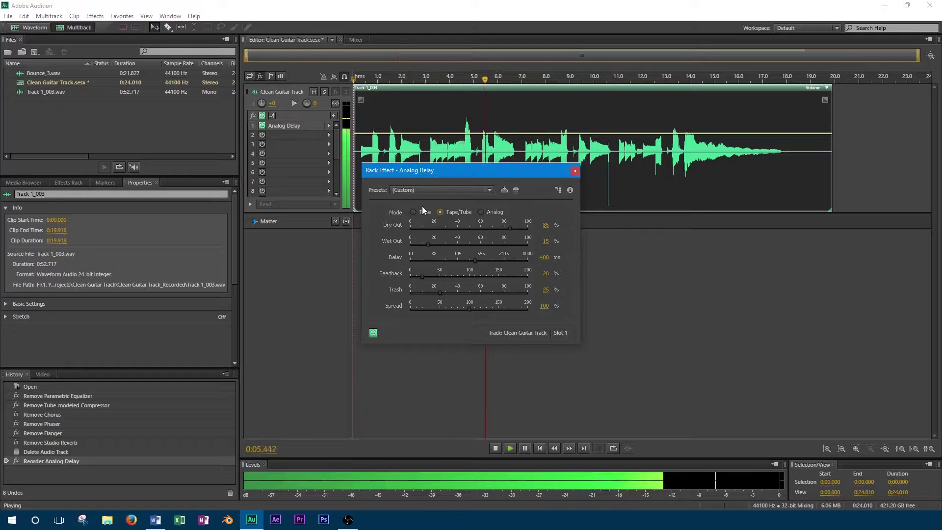
click(479, 213)
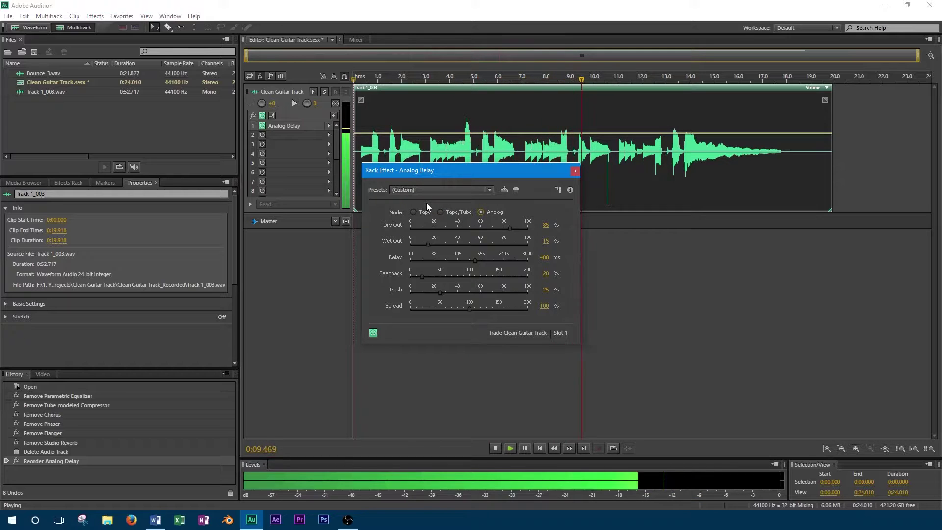
click(412, 213)
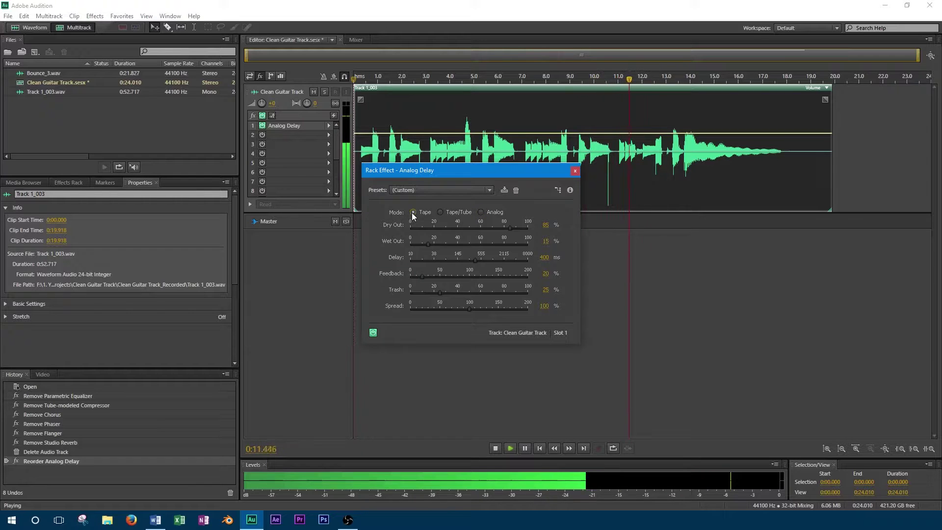
click(439, 213)
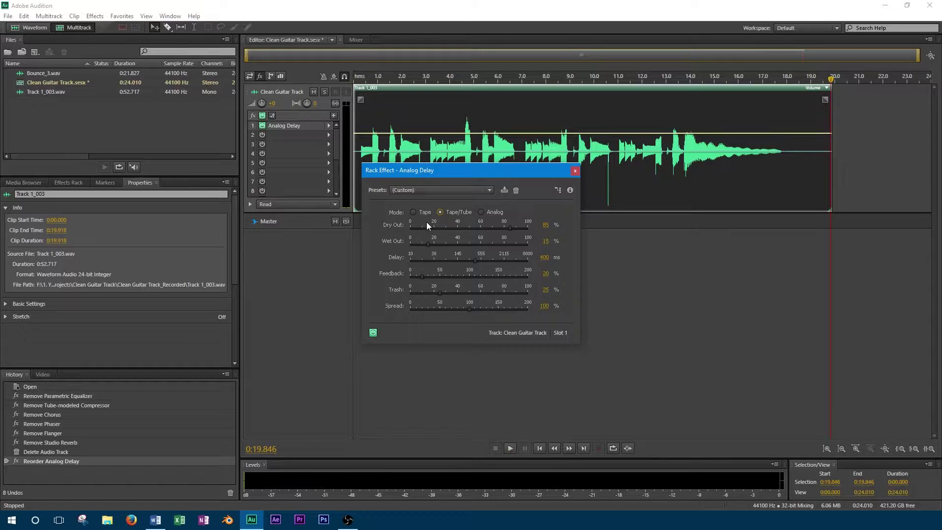
Switch to Tape mode, set Dry Out 90% and Wet Out 50%, and replay from the start.
click(414, 212)
click(548, 226)
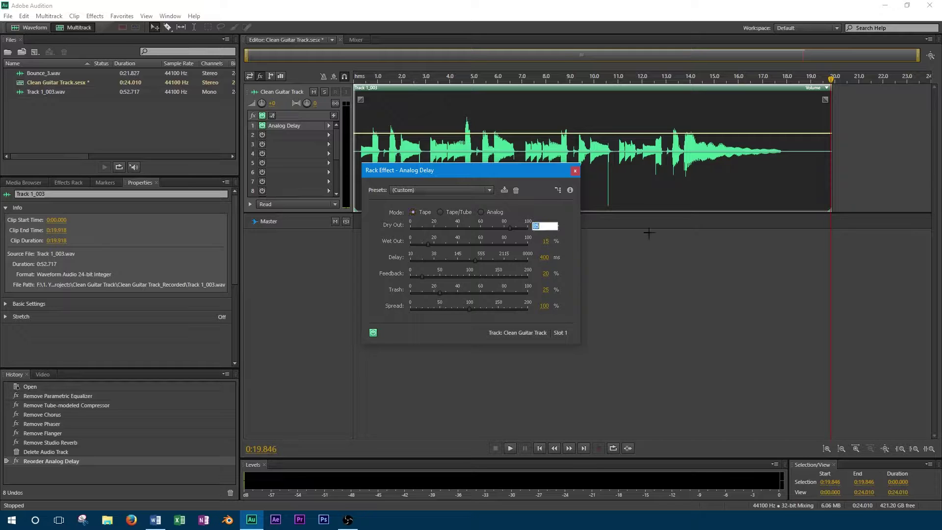
text(90)
click(546, 241)
text(50)
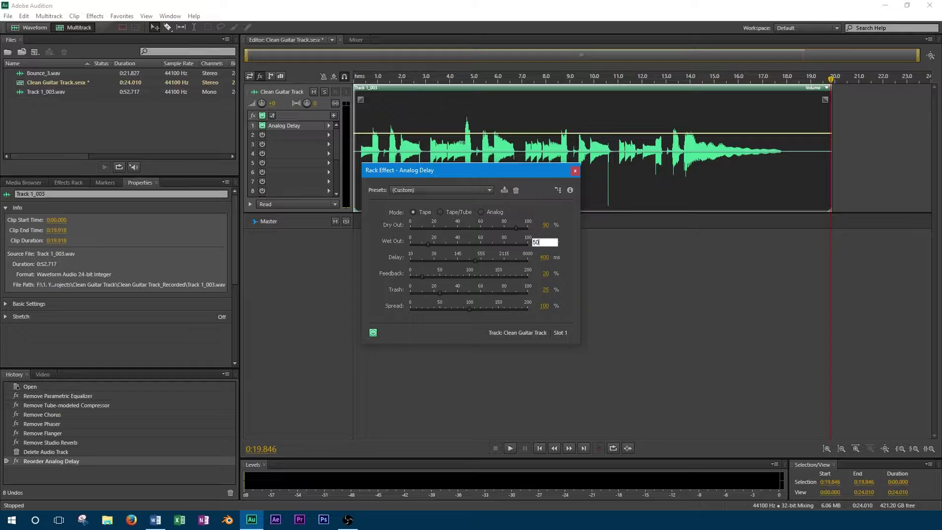
key(Return)
click(358, 80)
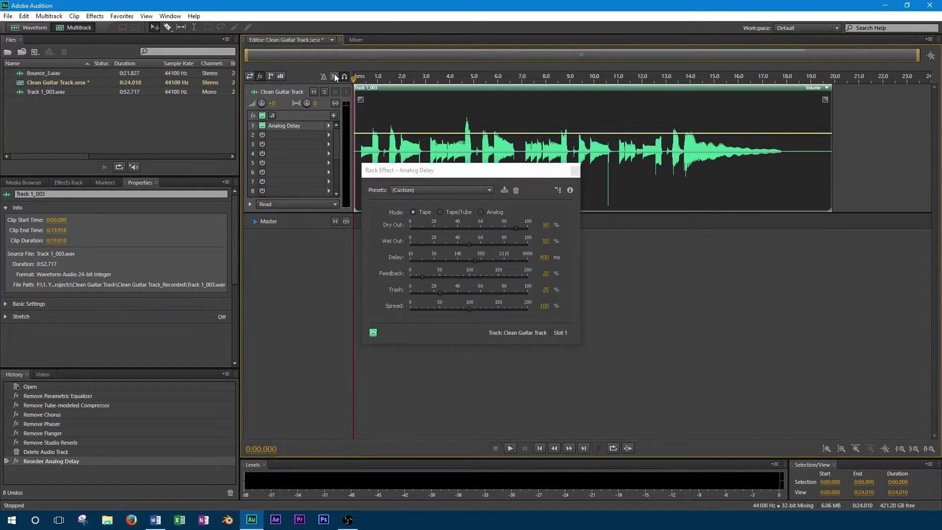
key(space)
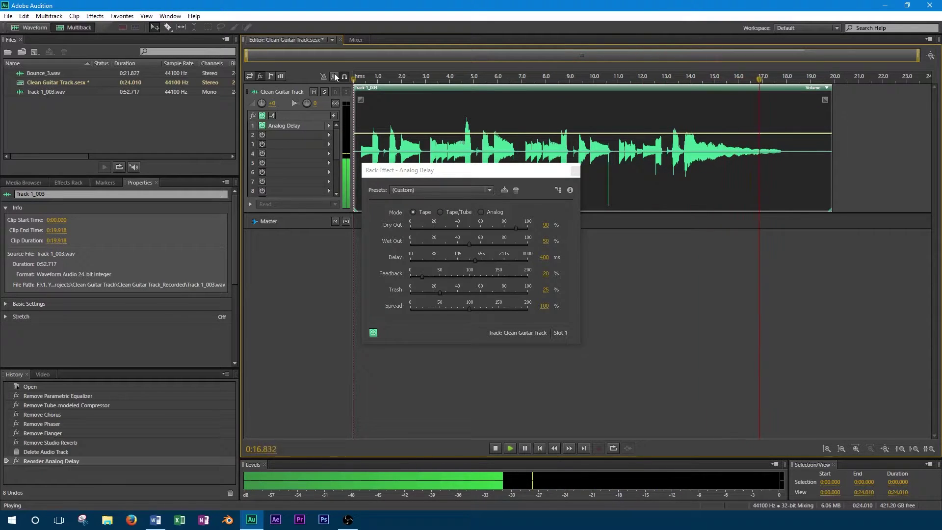
Stop playback, change the levels to Dry Out 50% and Wet Out 90%, and replay from the beginning.
key(space)
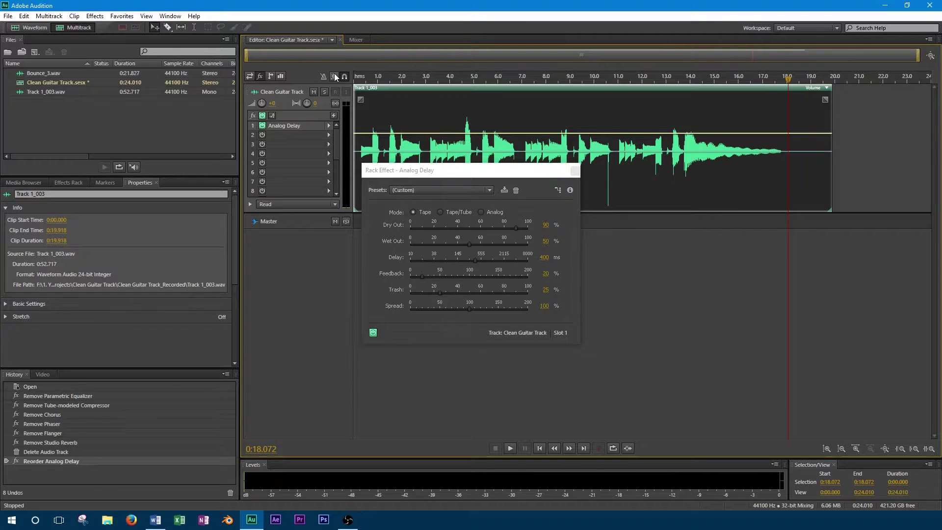
click(544, 224)
text(50)
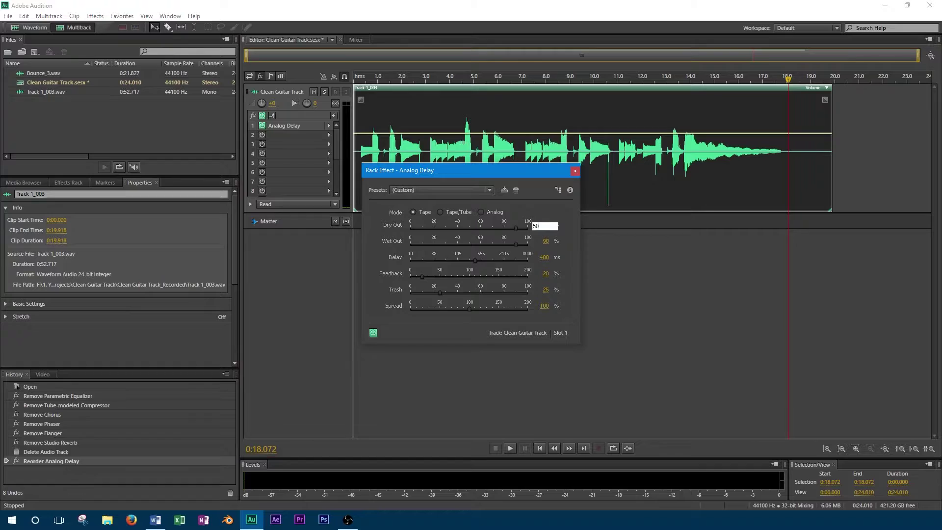
click(376, 77)
key(space)
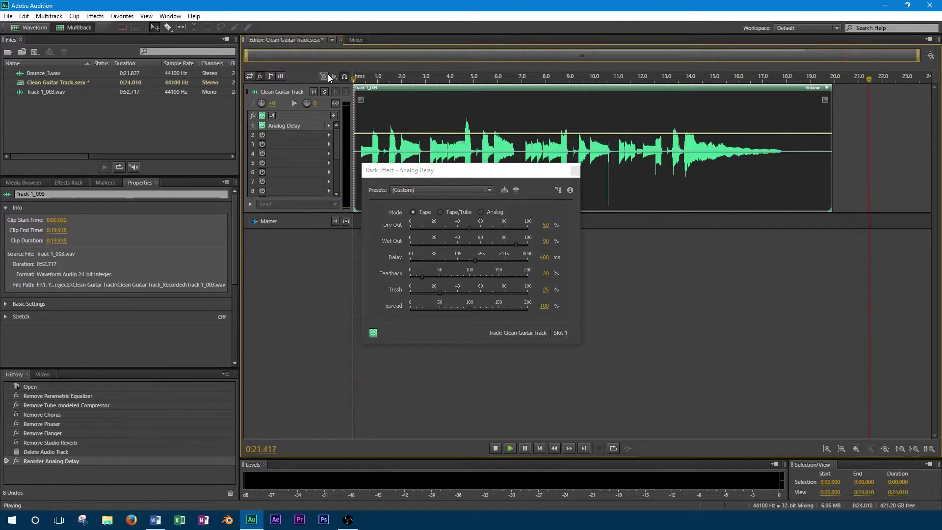
Re-edit Dry Out and set Wet Out to 30%.
click(546, 225)
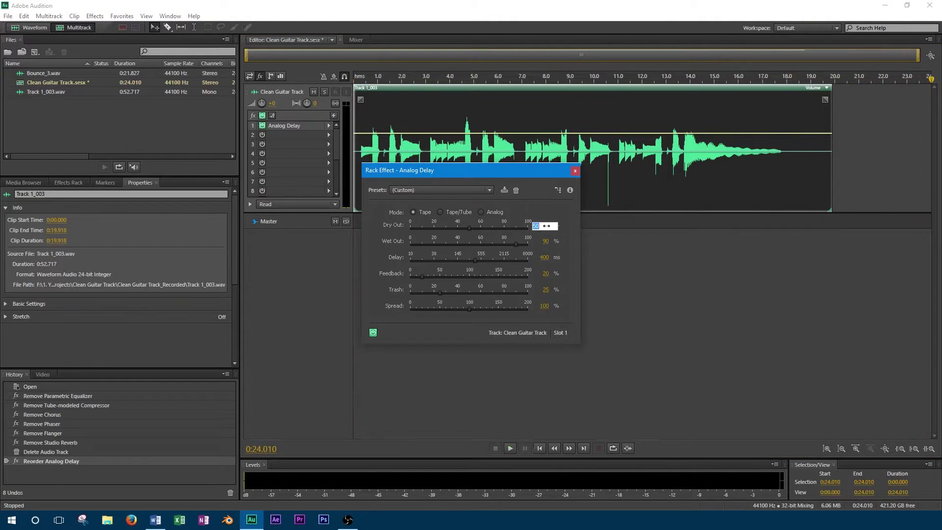
click(547, 244)
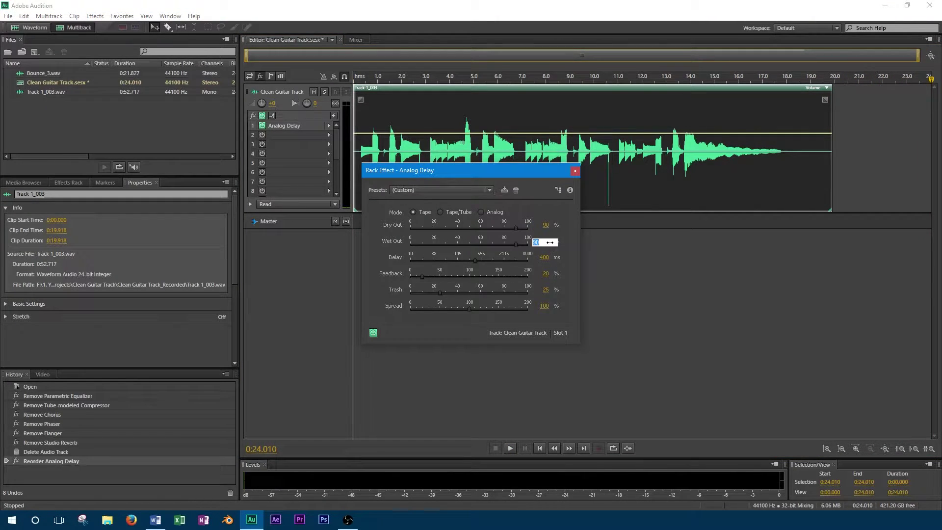
text(30)
key(Return)
Replay from the start and shorten the delay time to 369 ms.
click(352, 76)
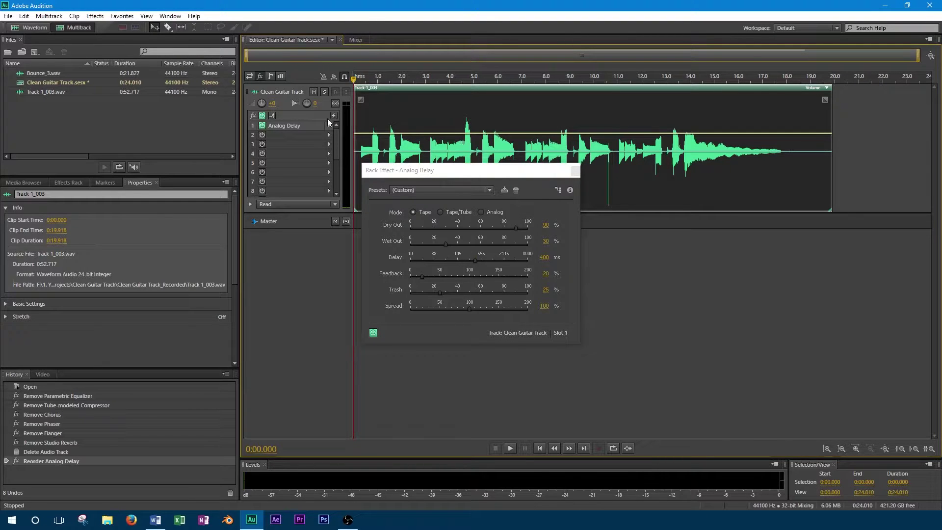
key(space)
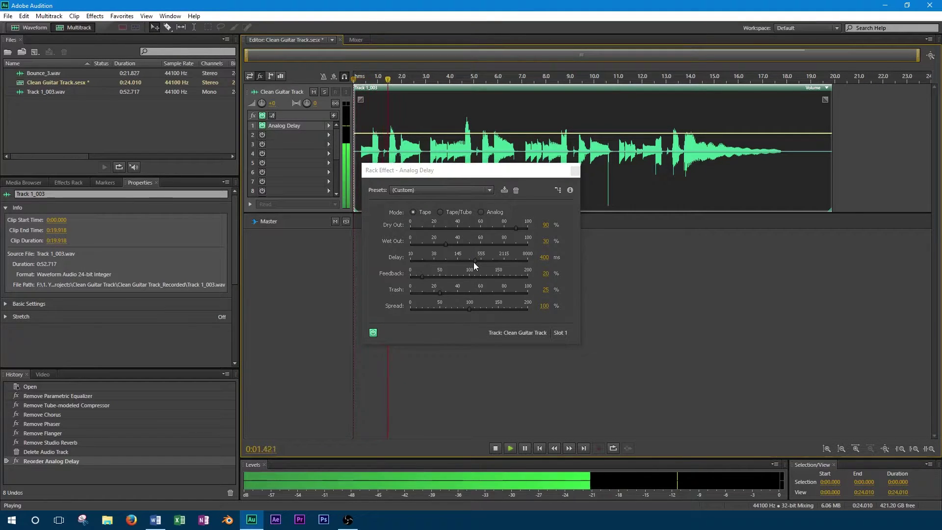
click(474, 262)
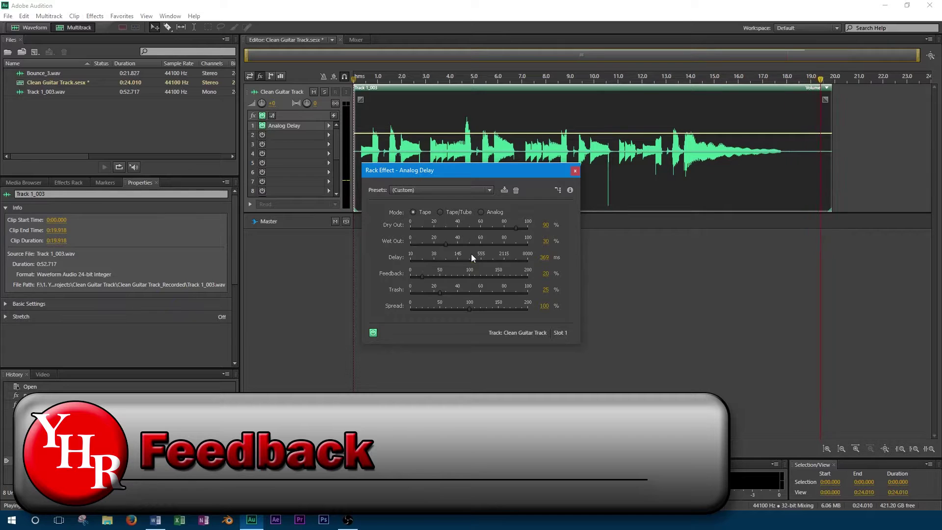
Stop playback, rewind to the start, and turn Feedback down to 0%.
key(space)
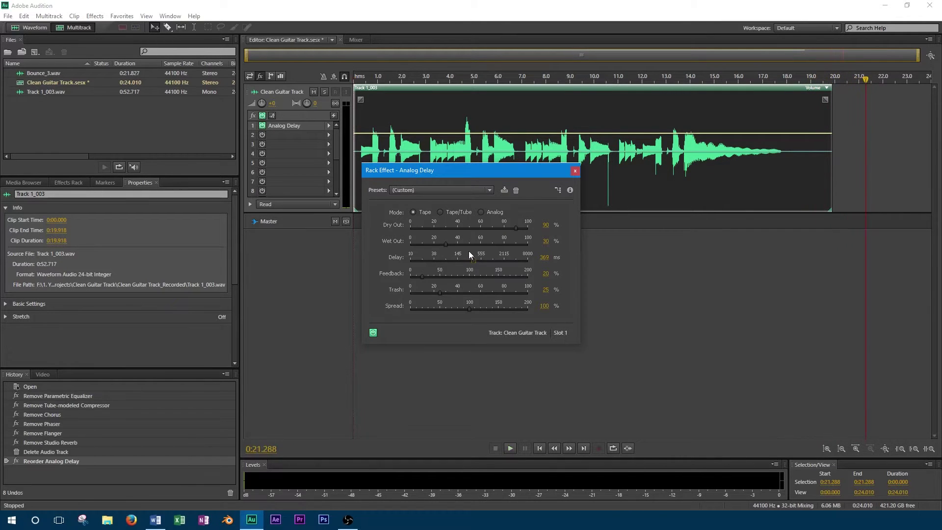
click(353, 76)
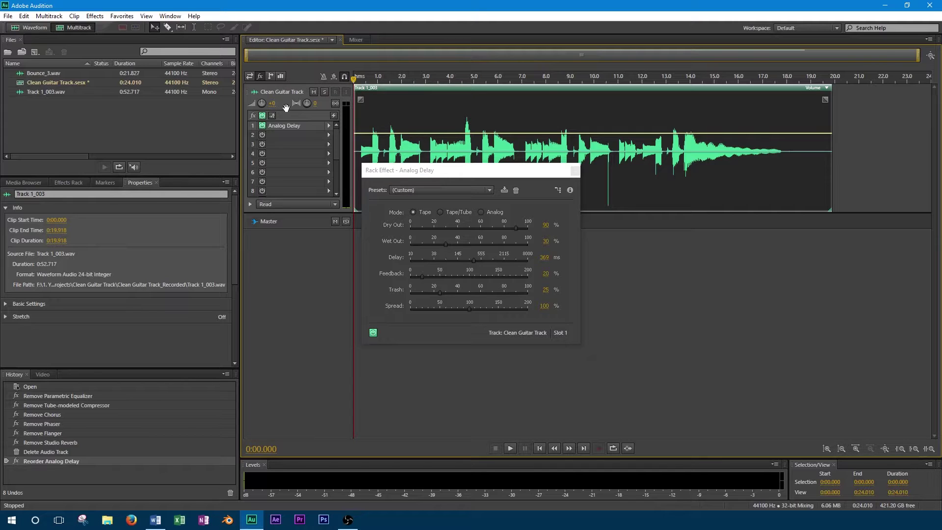
drag(422, 275, 409, 277)
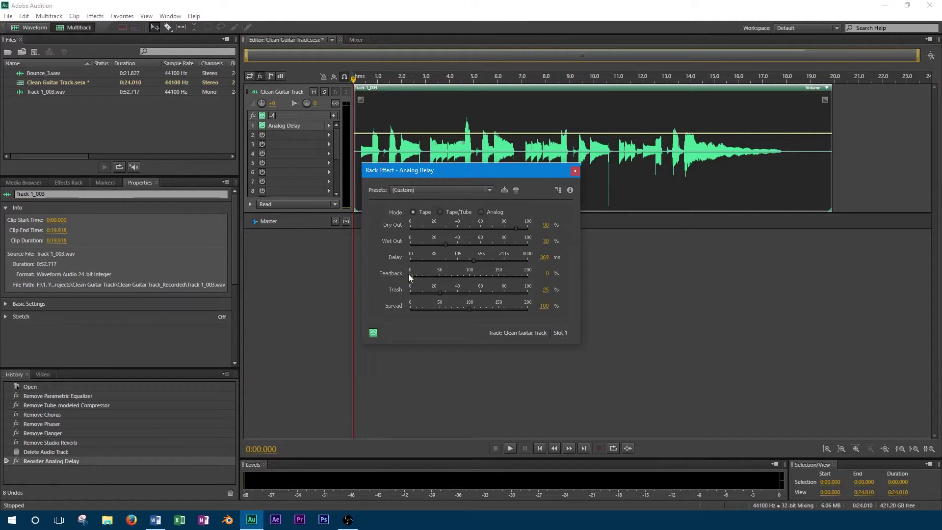
Replay the track while sweeping Feedback up to 100% and back to 63%.
key(space)
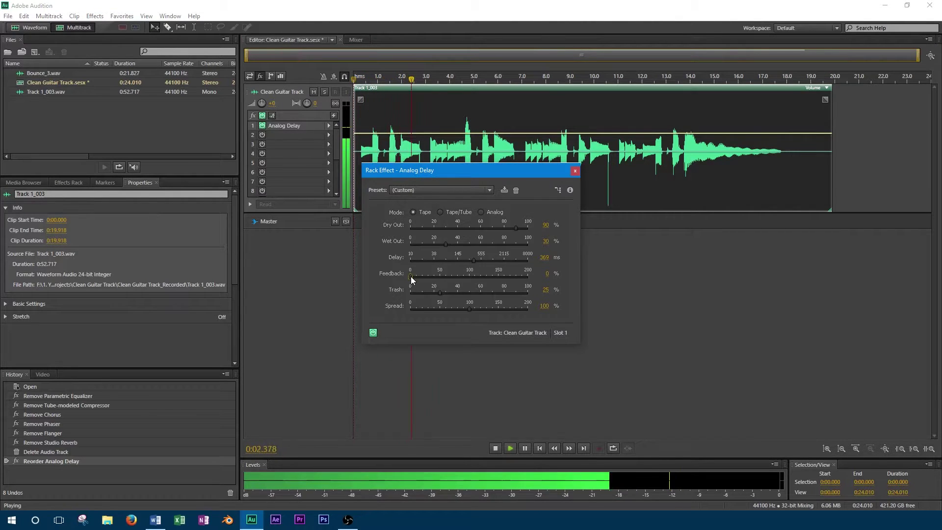
drag(411, 278, 440, 273)
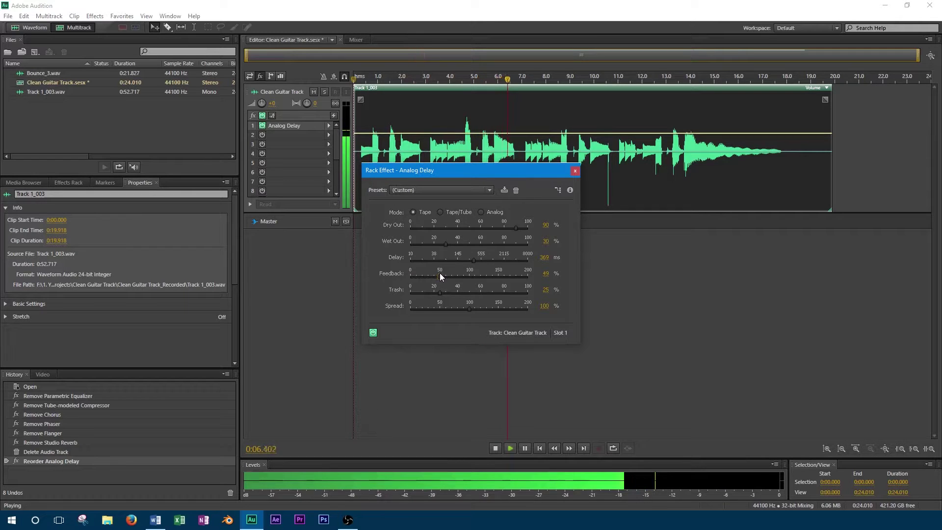
drag(439, 273, 471, 279)
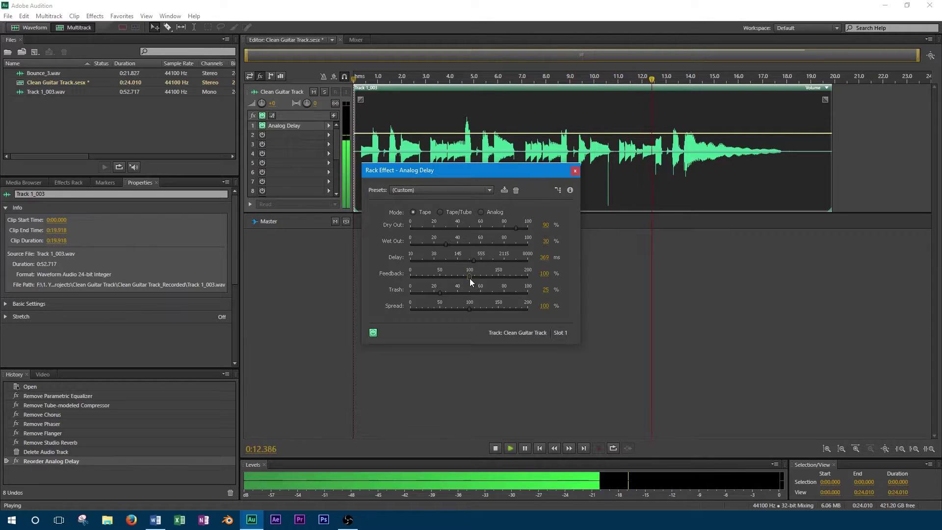
drag(469, 280, 447, 282)
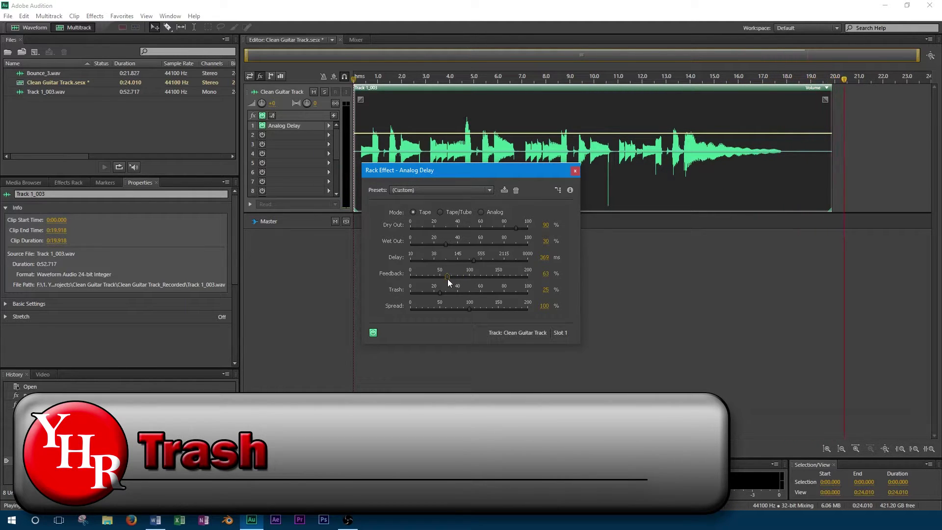
Lower Feedback to 31%, rewind to the start, and reduce Trash.
drag(449, 282, 426, 282)
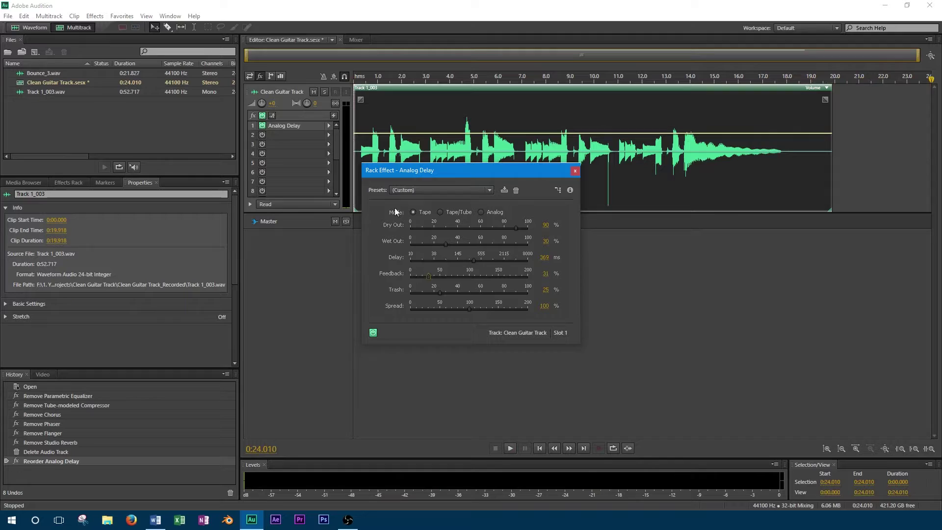
click(355, 82)
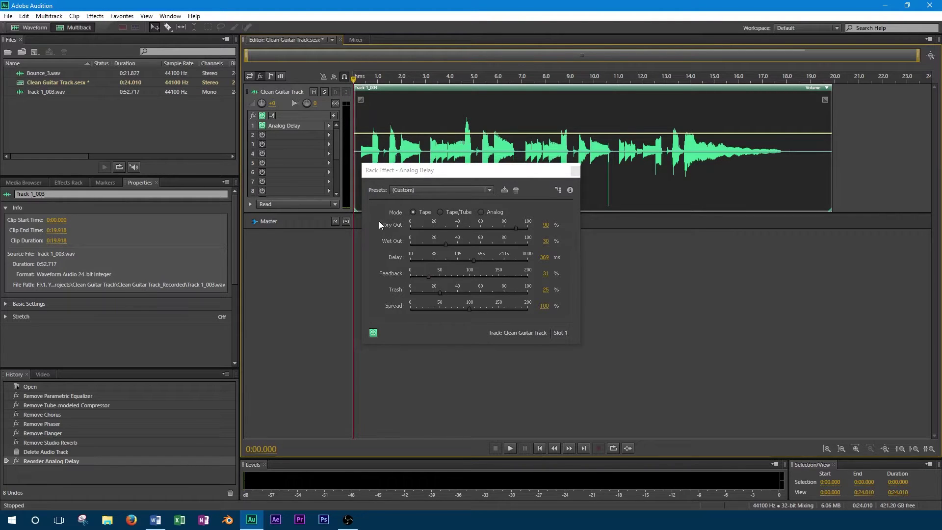
drag(439, 293, 430, 293)
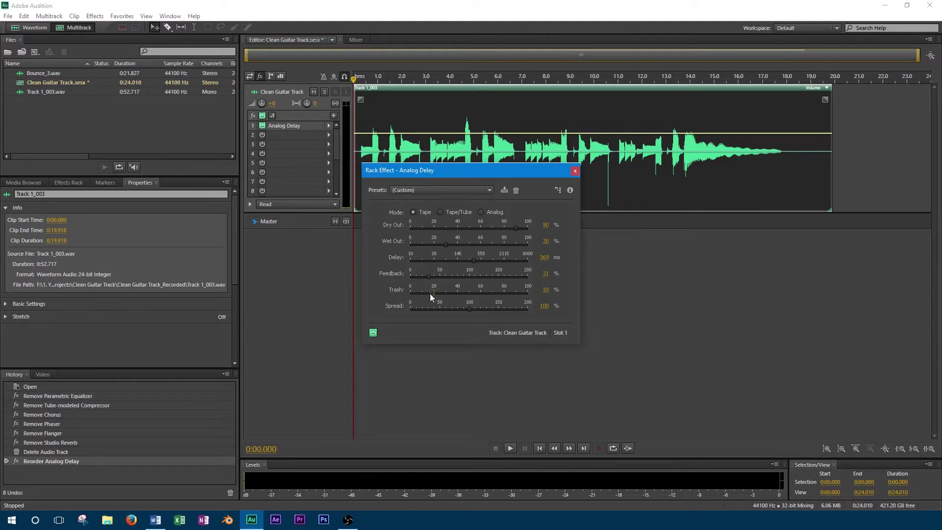
Switch to Tape/Tube mode and raise Trash to 100% during playback.
click(440, 212)
key(space)
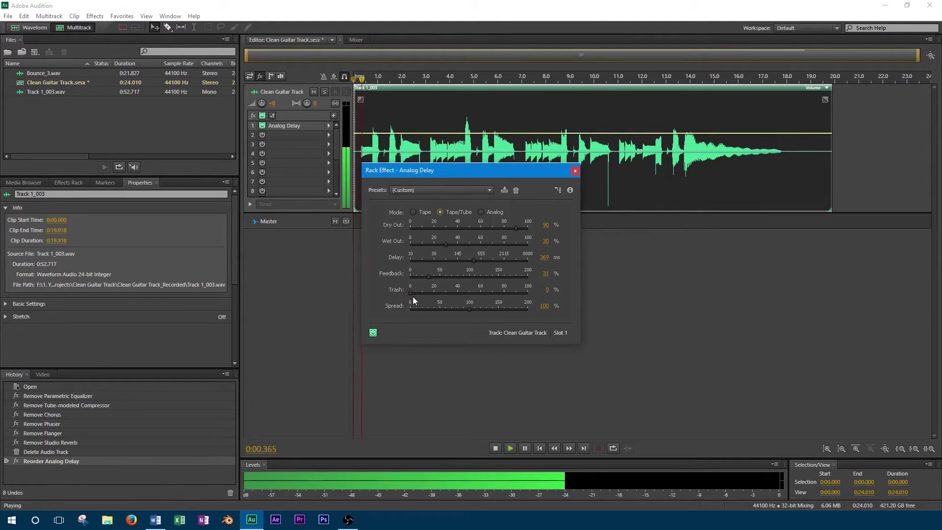
drag(411, 293, 467, 288)
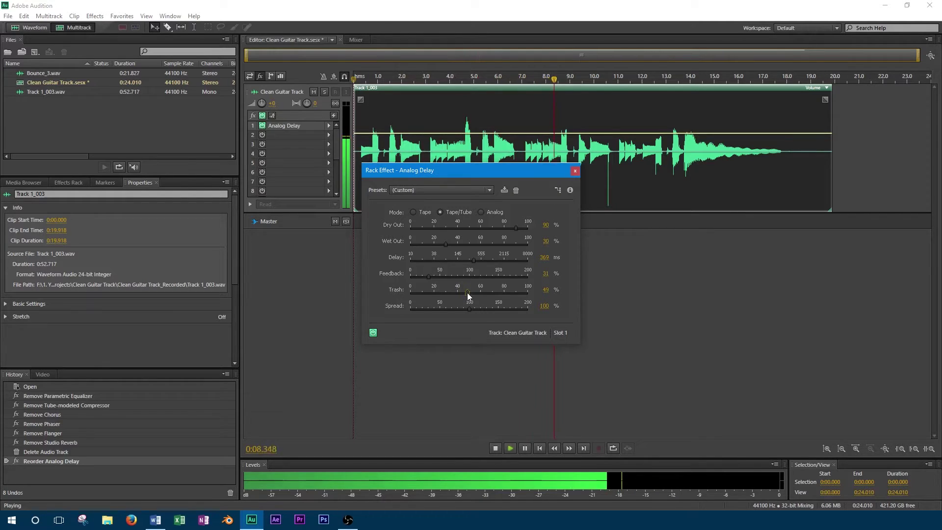
drag(465, 292, 527, 292)
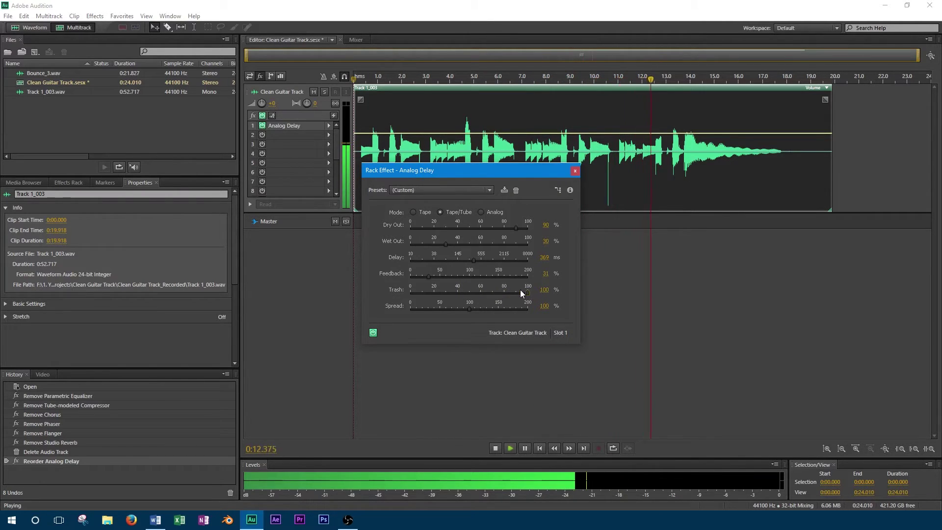